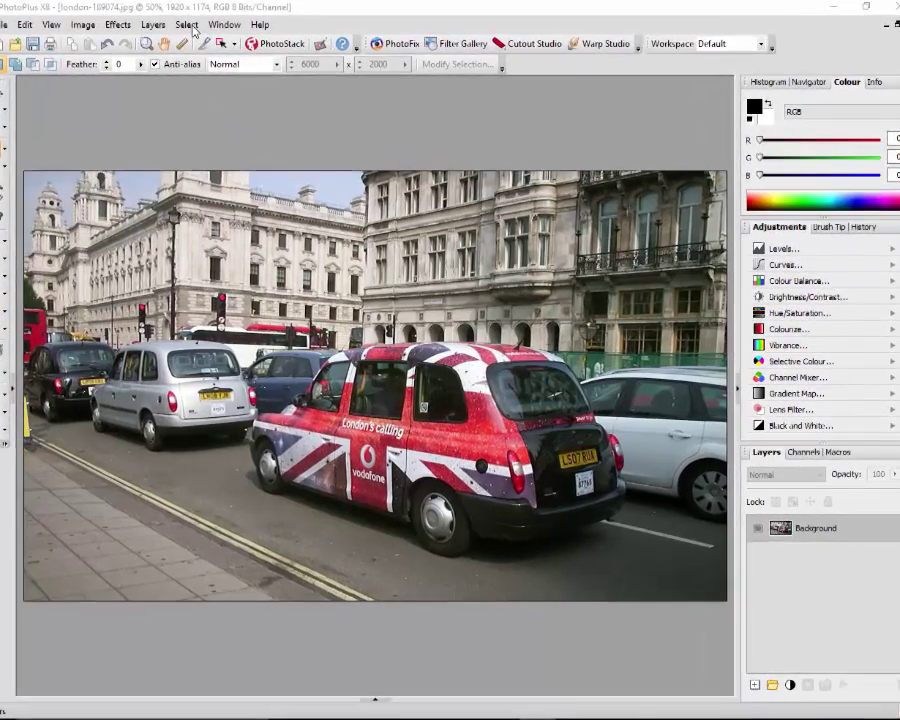
Open the Colour Range selection dialog for the London taxi photo
click(192, 26)
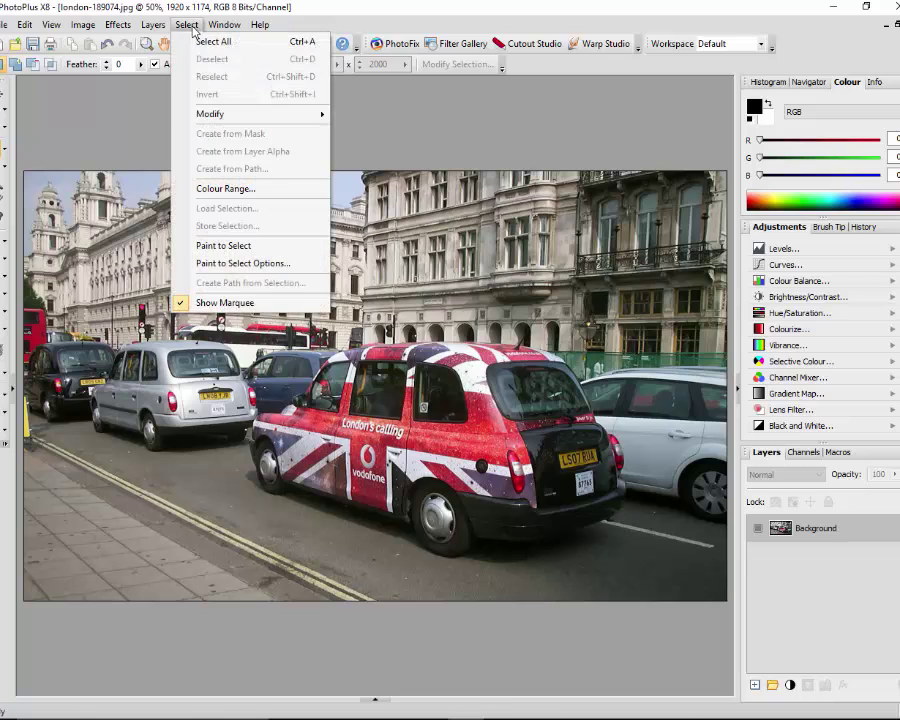
click(226, 189)
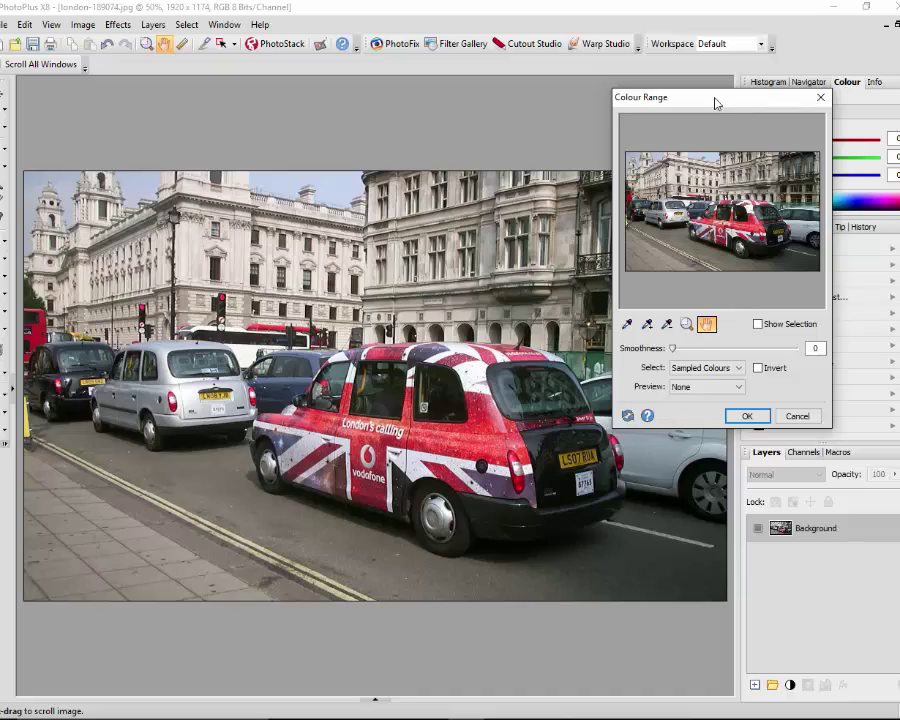
drag(712, 100, 695, 107)
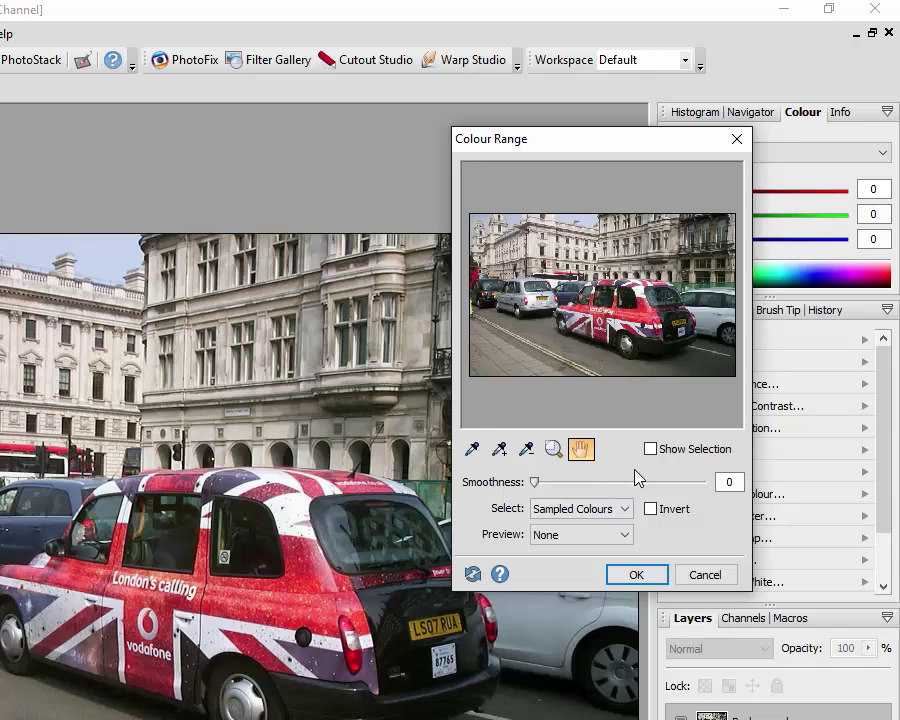
click(625, 512)
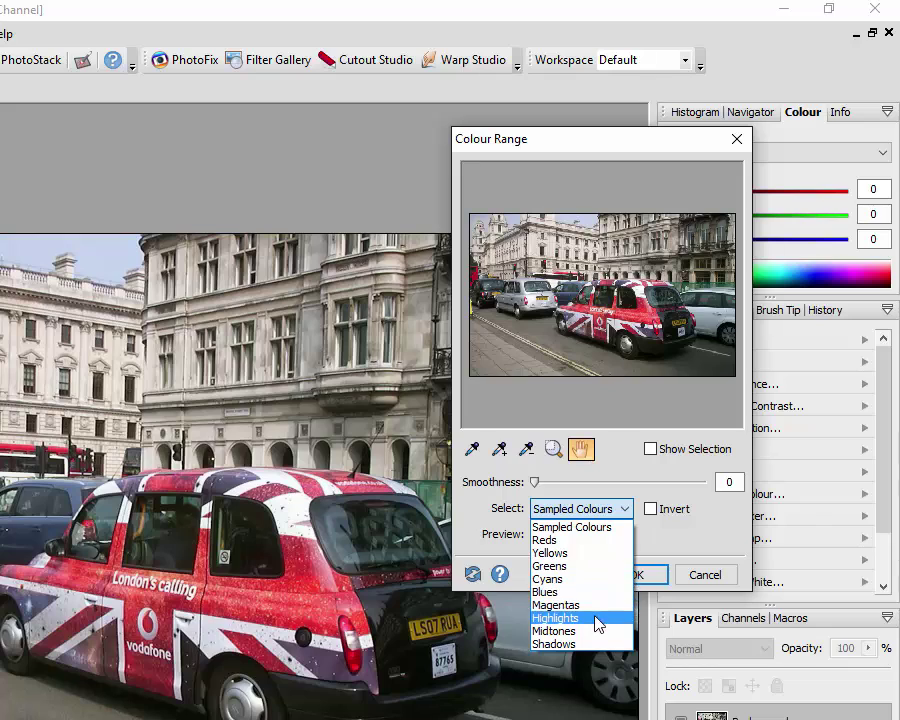
click(666, 534)
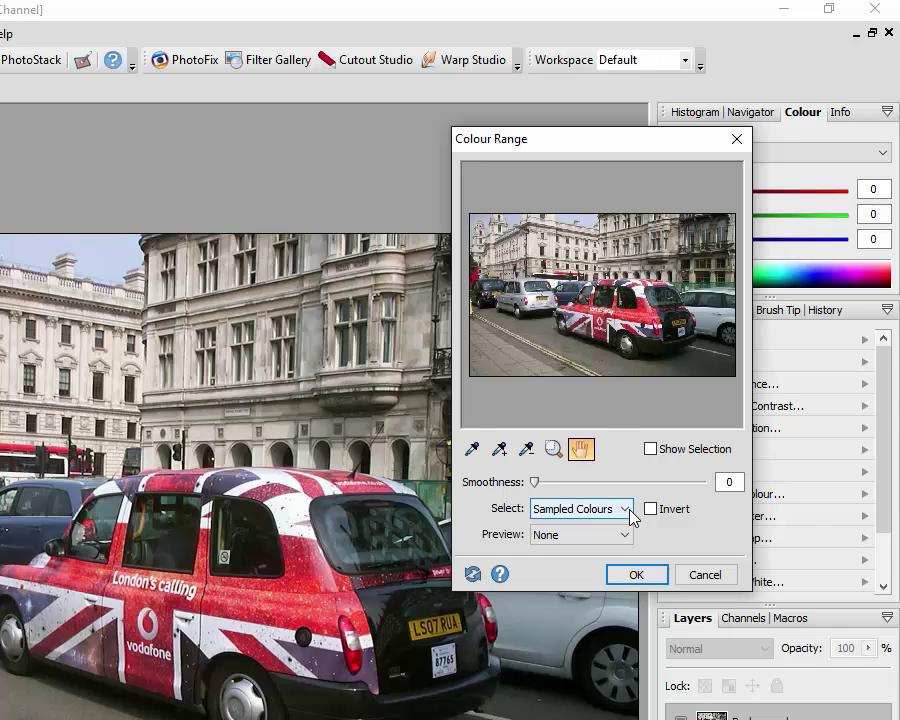
click(627, 512)
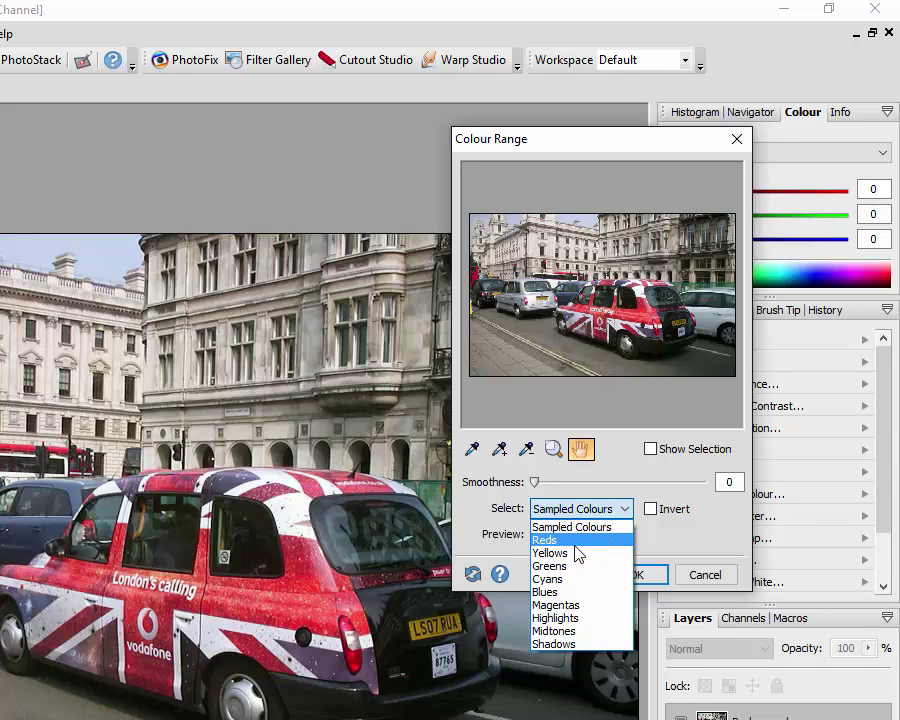
click(667, 537)
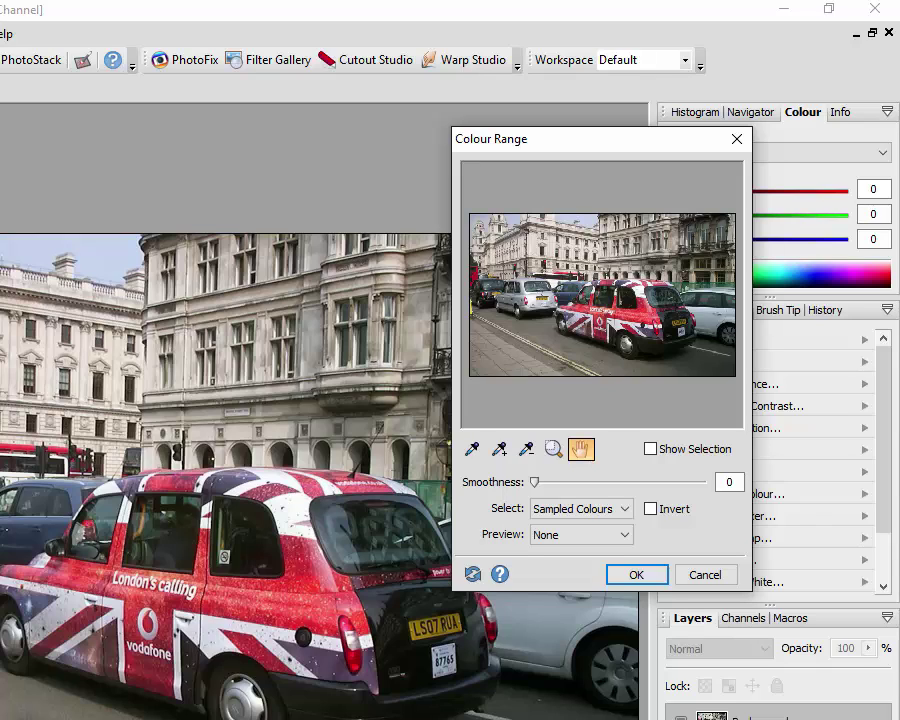
click(627, 509)
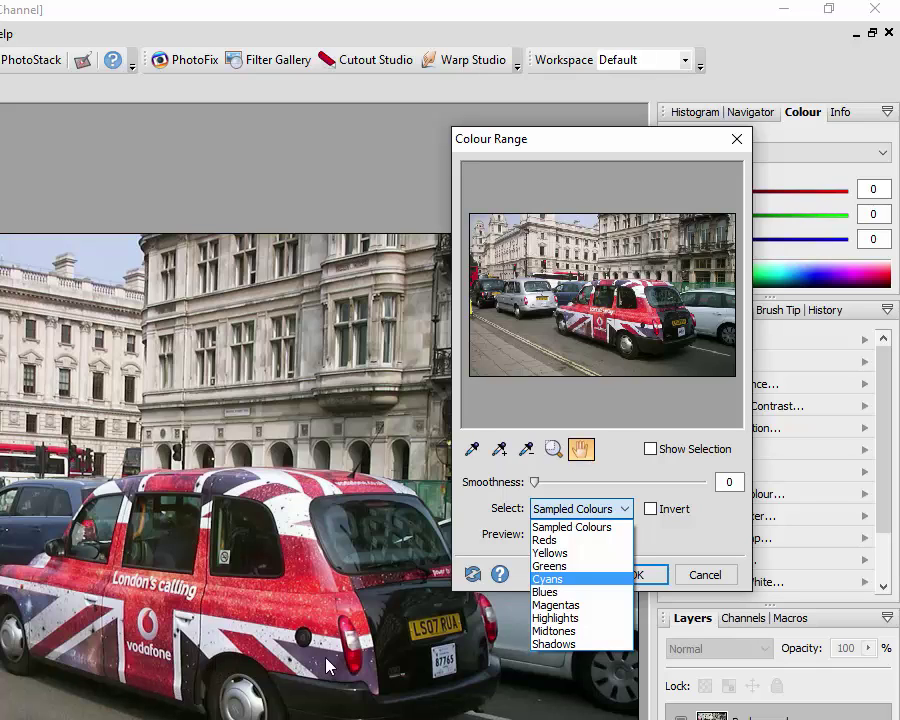
click(646, 543)
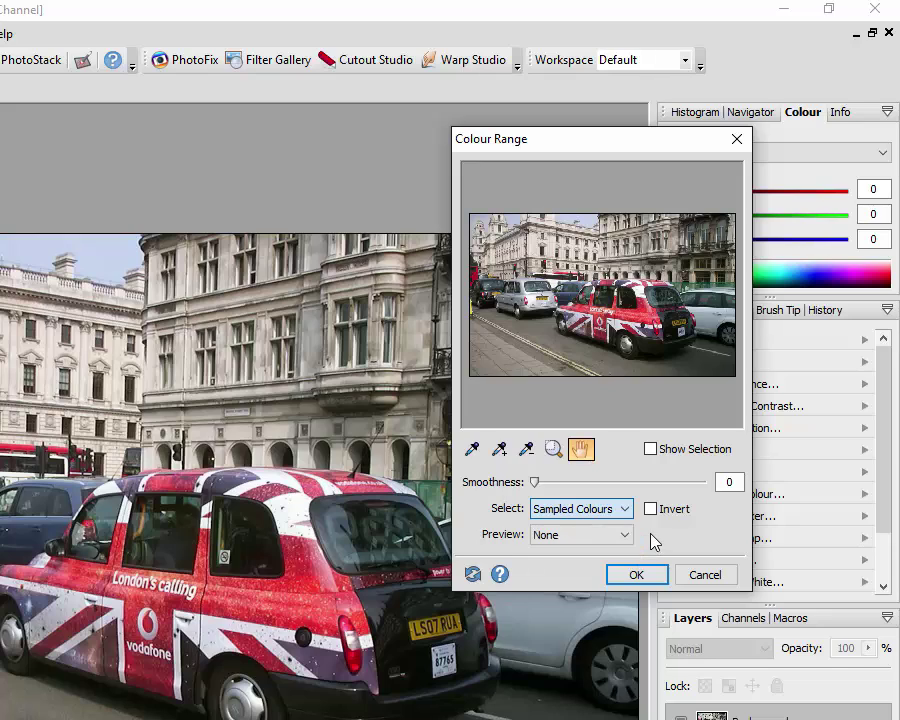
Select the Reds in the photo with Colour Range, with Show Selection turned on in the preview
click(651, 451)
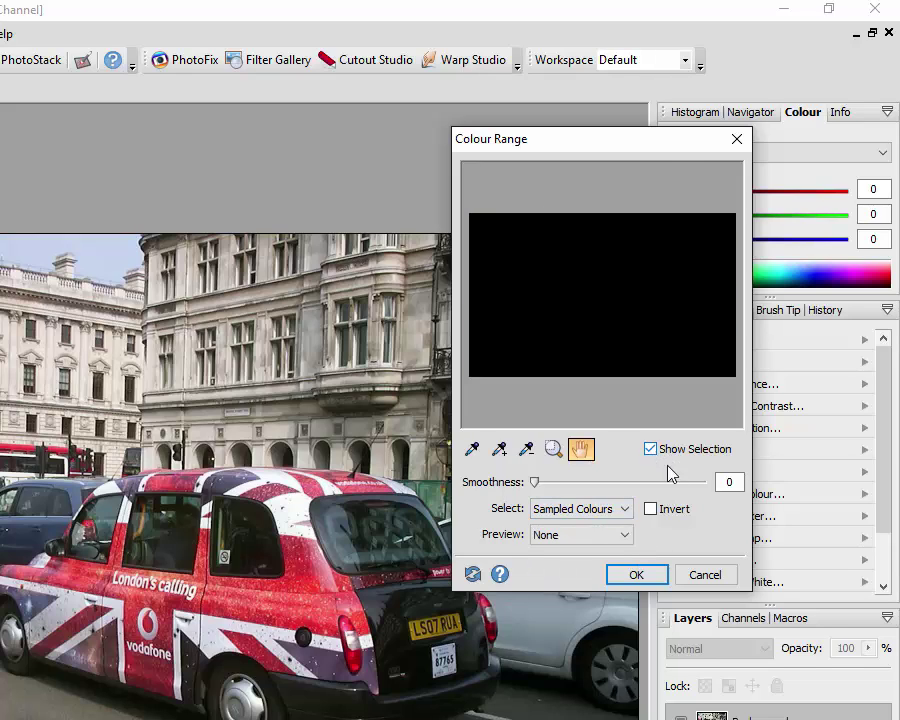
click(624, 512)
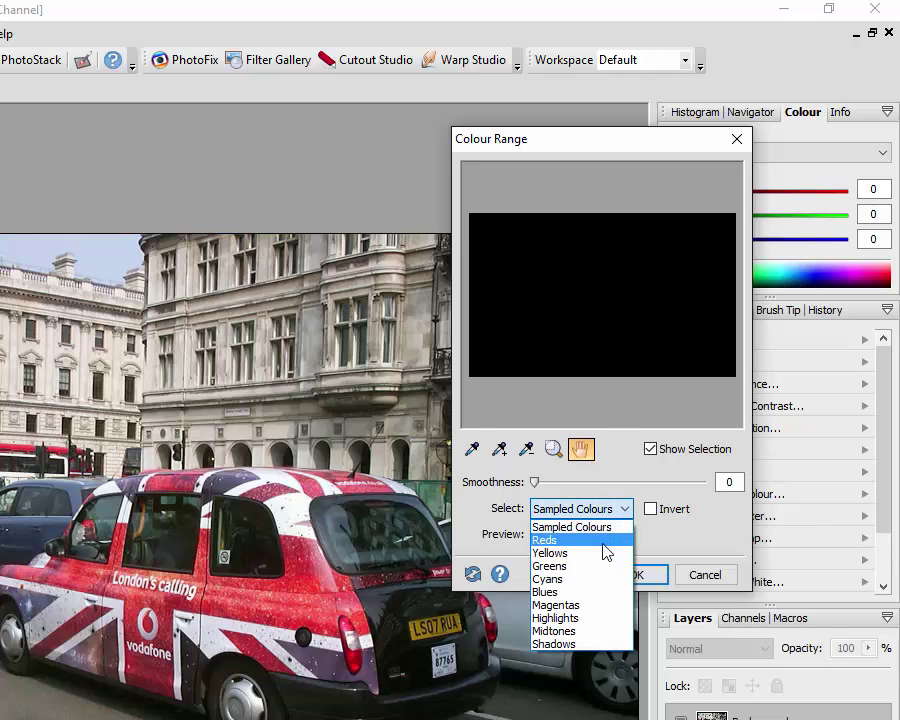
click(604, 541)
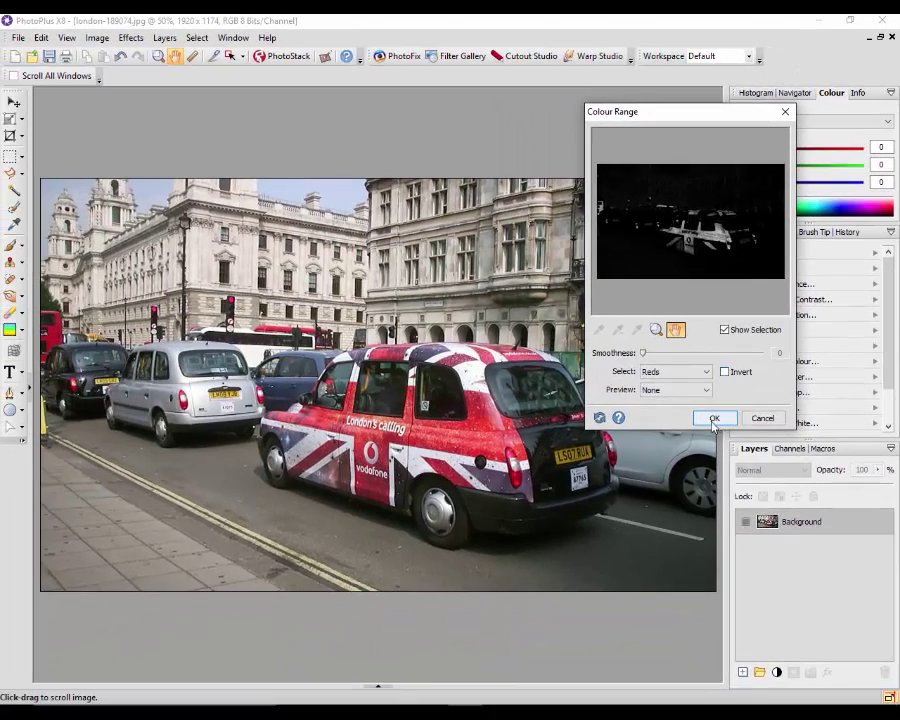
click(714, 420)
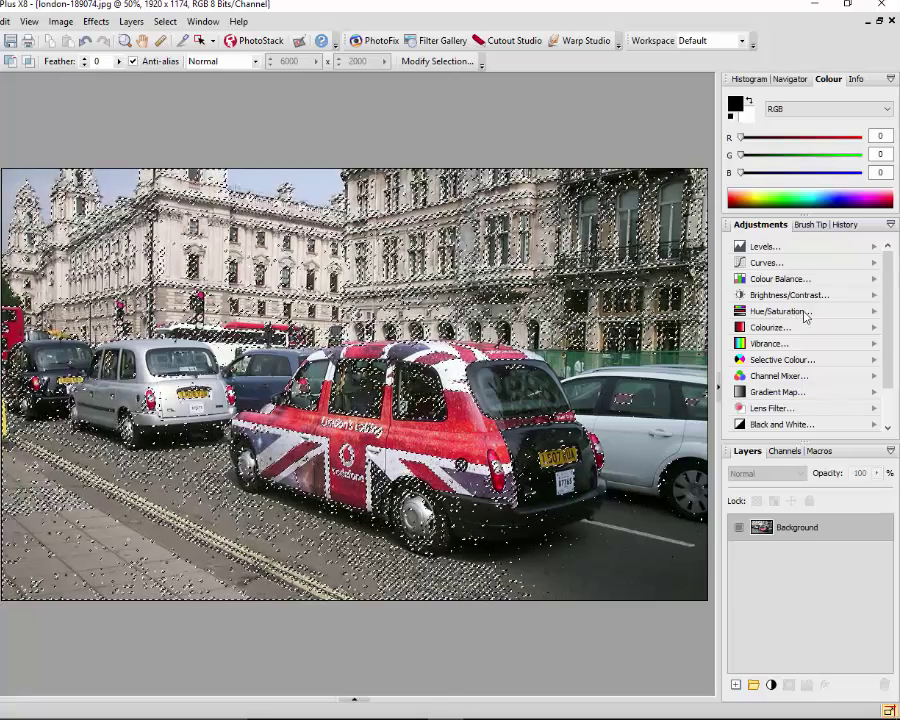
Add a Hue/Saturation adjustment layer masked by the red selection and view its mask
click(805, 316)
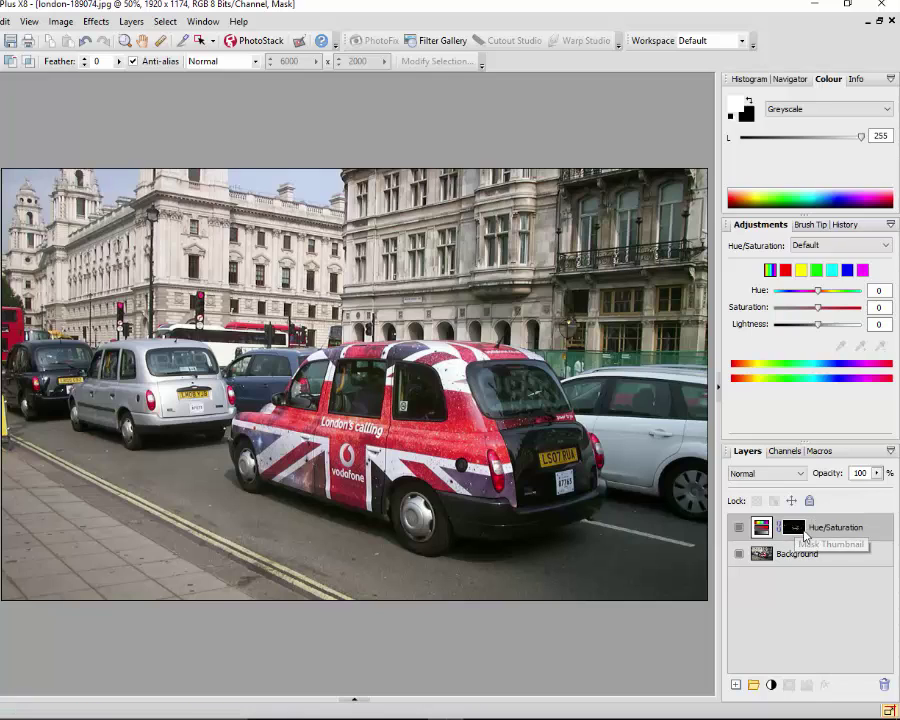
right_click(790, 530)
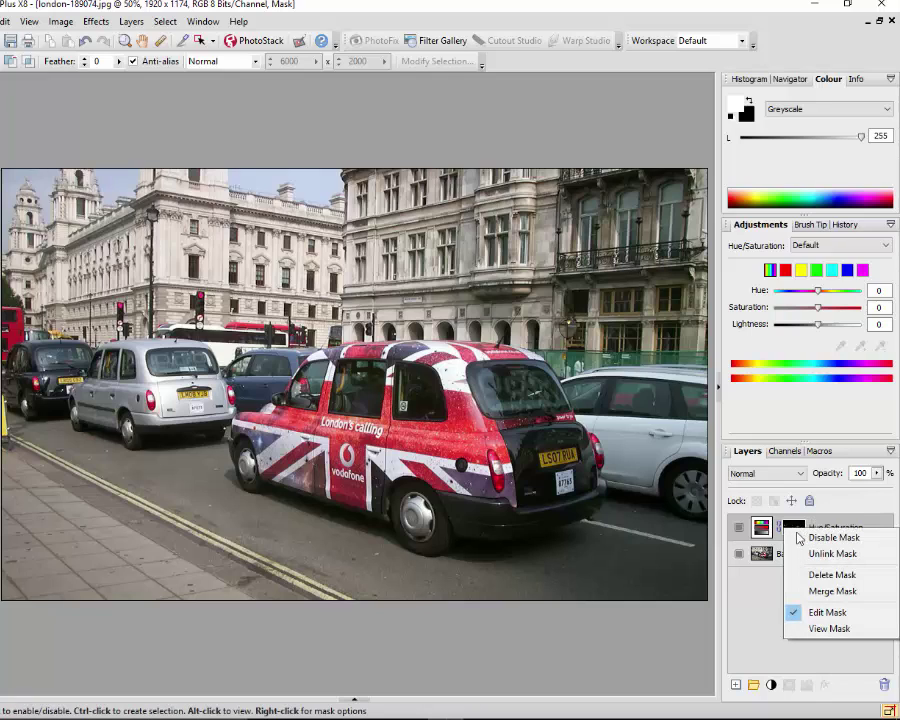
click(826, 630)
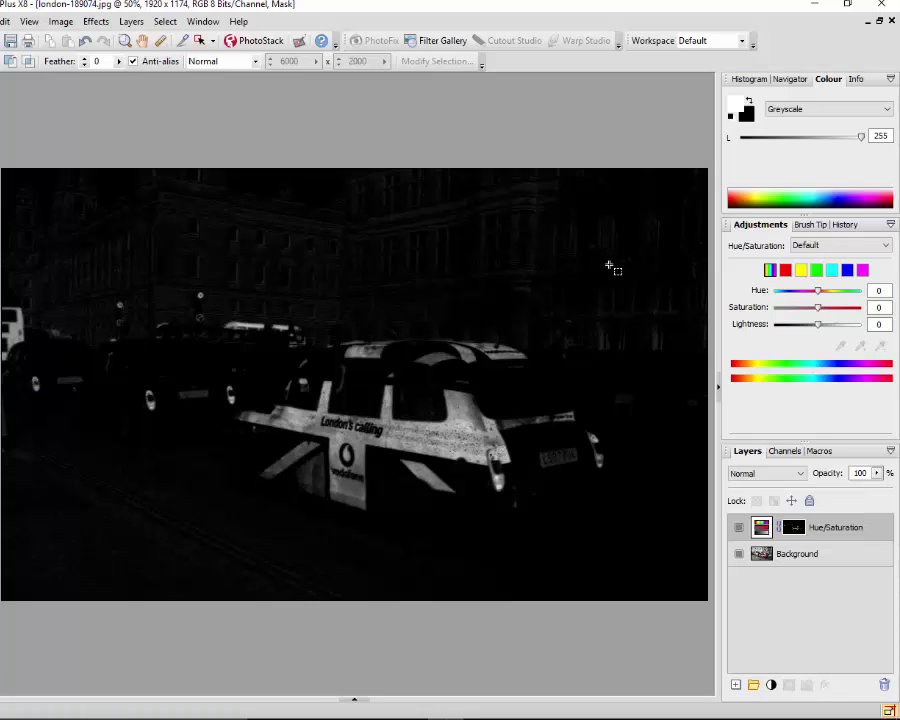
click(765, 558)
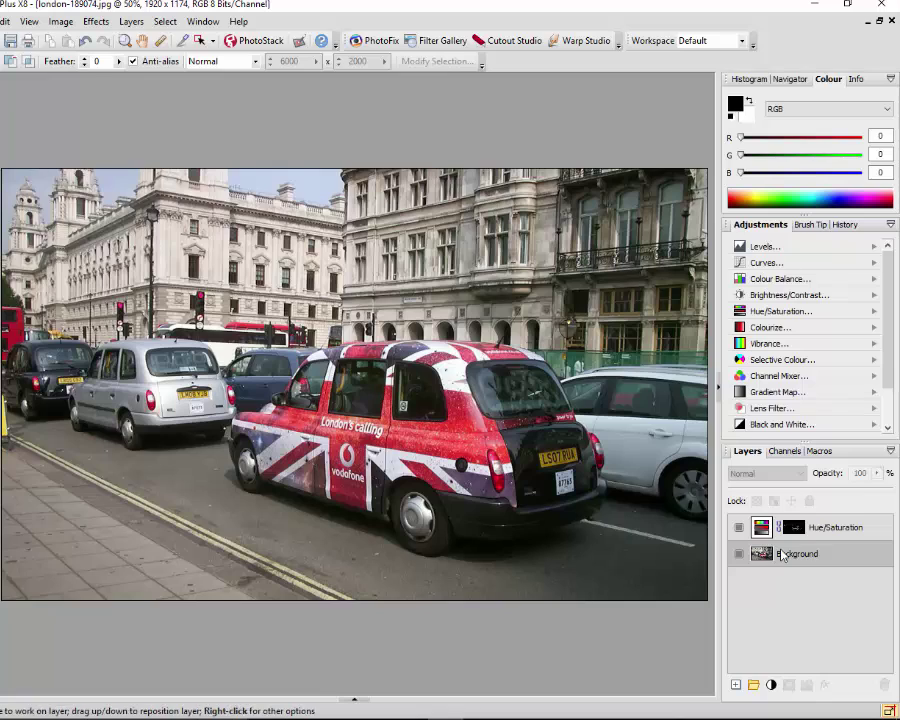
Recolour the masked reds by setting the Hue/Saturation layer's Hue to 60 and Saturation to 40
click(877, 528)
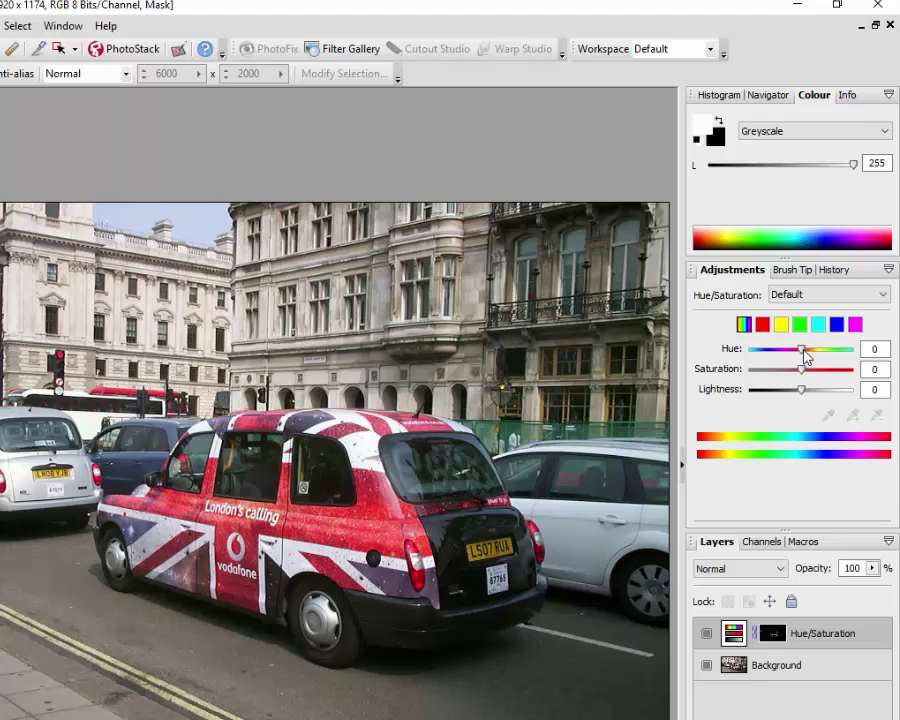
drag(806, 356, 766, 352)
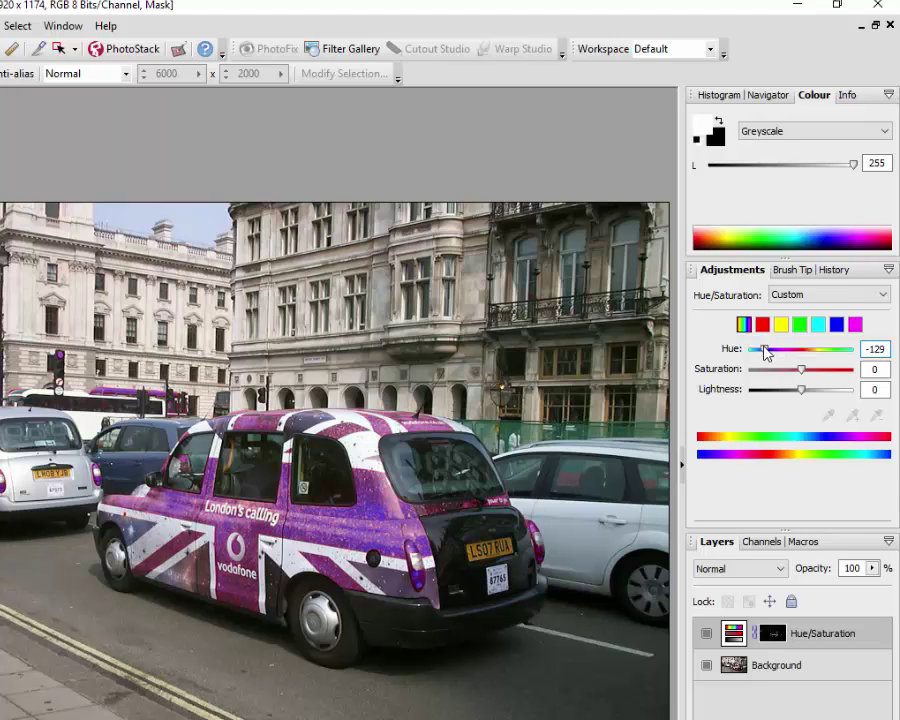
drag(768, 352, 822, 357)
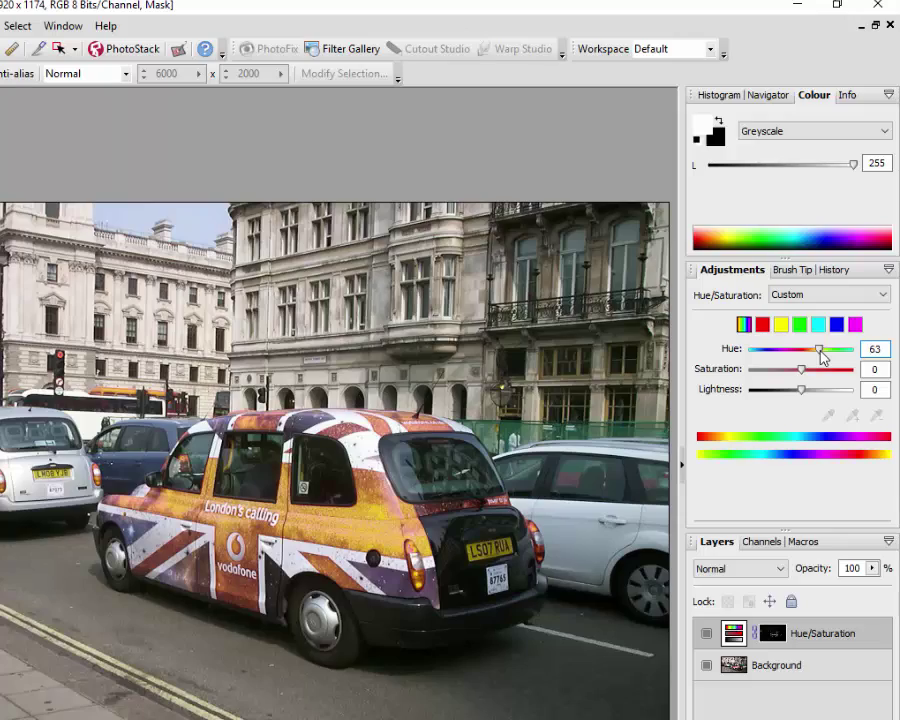
drag(820, 358, 834, 314)
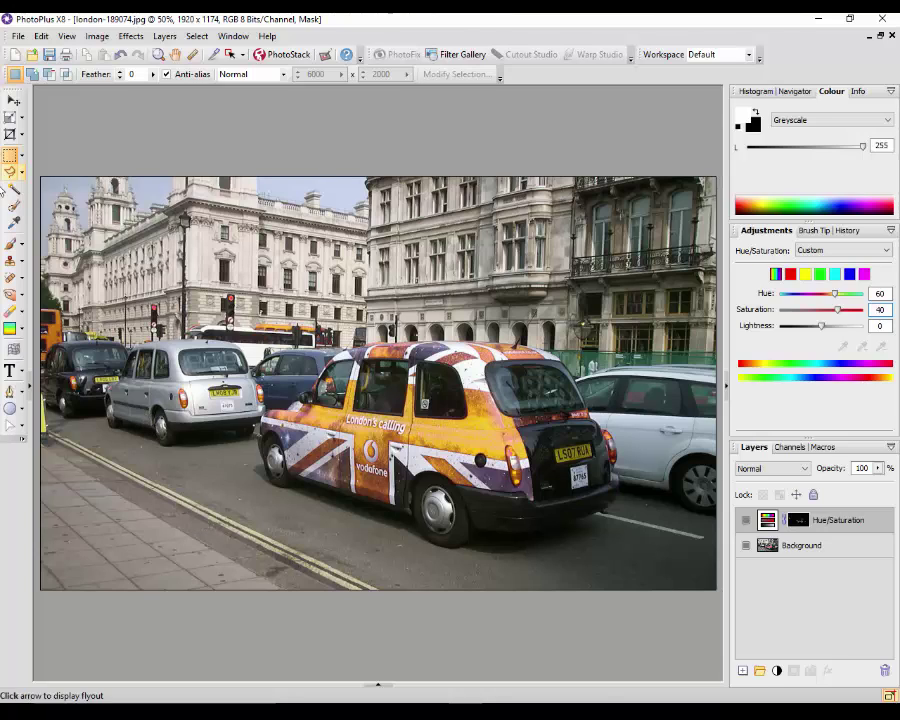
Set up the Paintbrush with black as the foreground colour and a brush size of 134
click(12, 243)
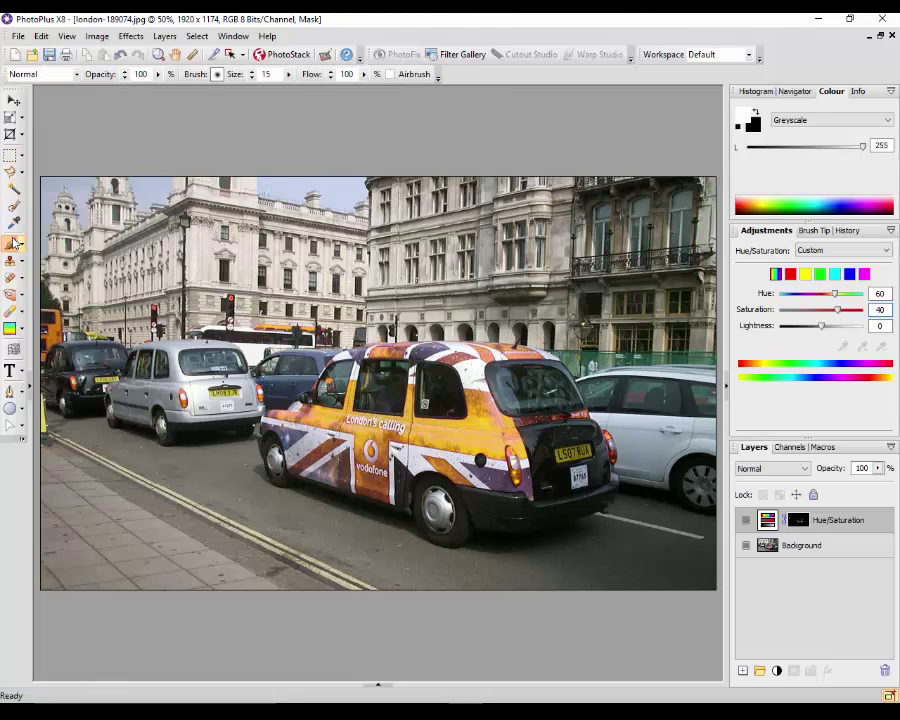
click(756, 114)
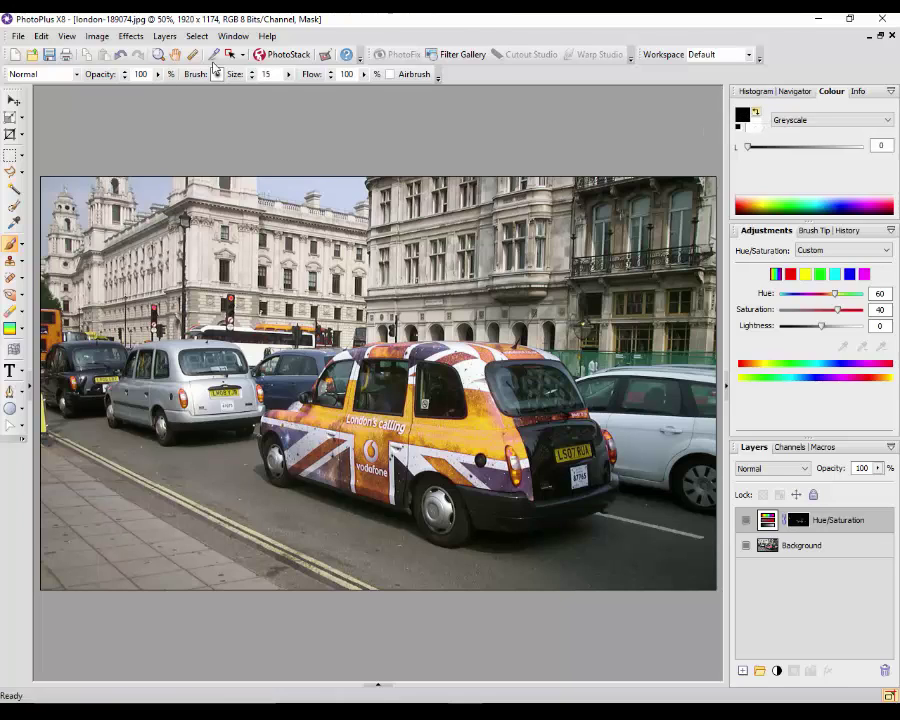
drag(289, 74, 295, 93)
click(290, 75)
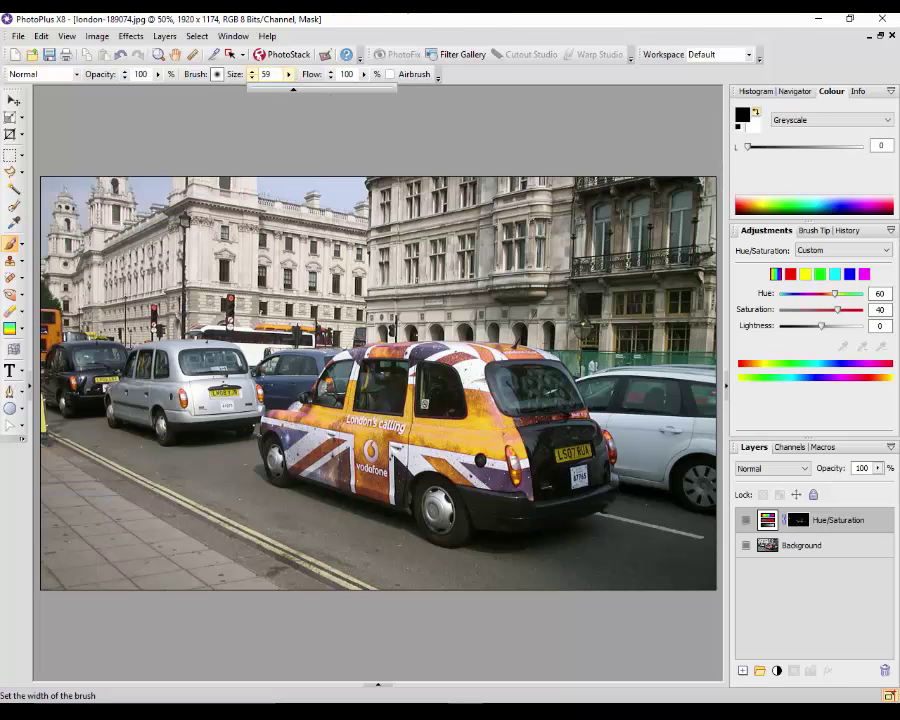
click(335, 89)
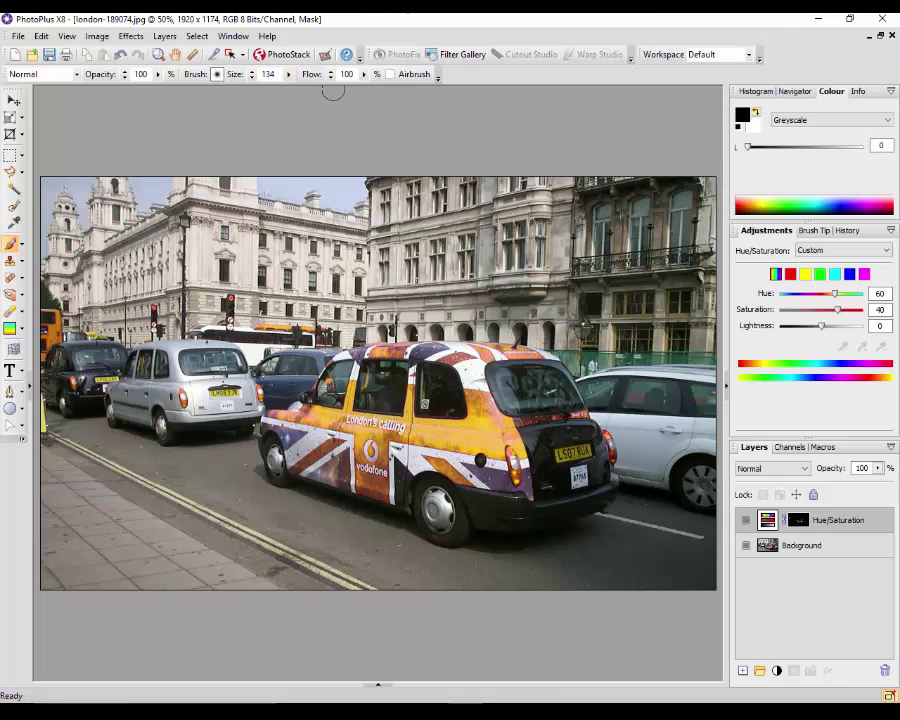
Paint black on the adjustment mask over both rear lights of the silver taxi to restore their original red
scroll(147, 464, up, 2)
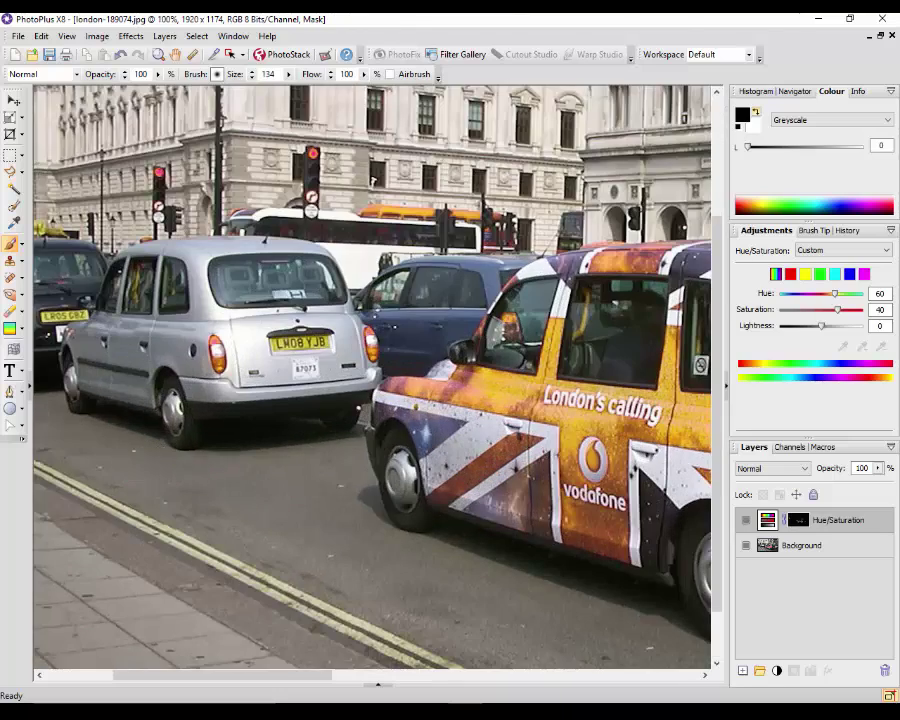
scroll(149, 465, up, 2)
scroll(373, 438, up, 1)
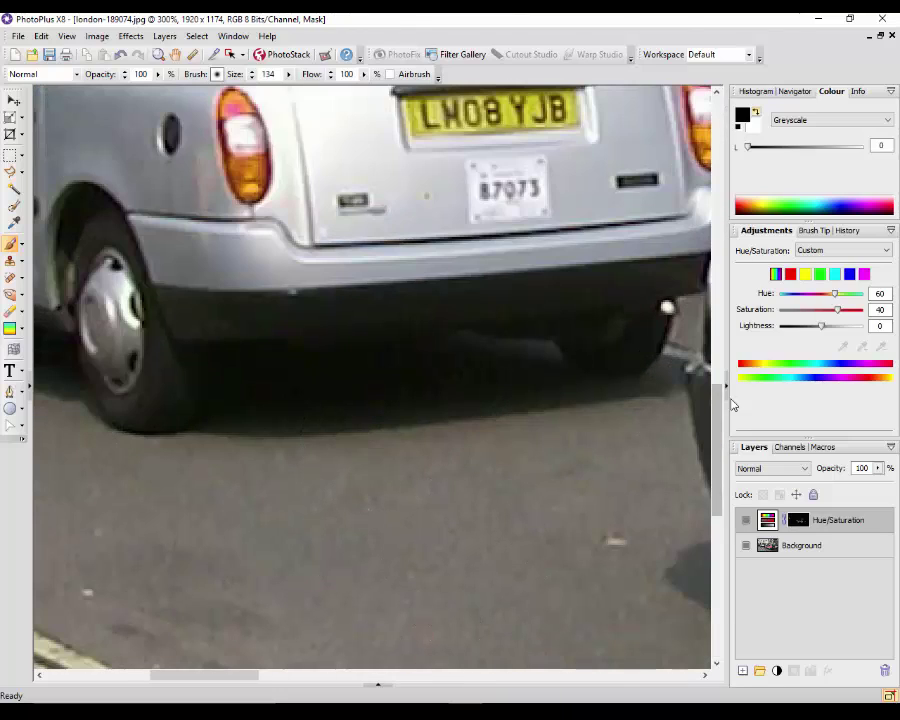
drag(726, 396, 726, 378)
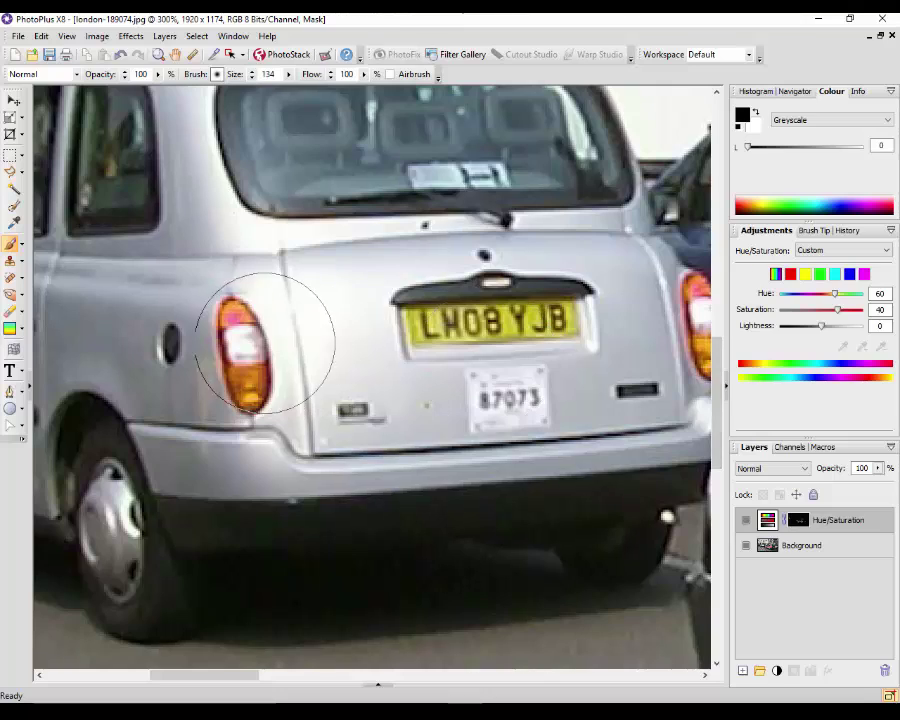
mouse_move(255, 346)
mouse_down()
mouse_move(252, 358)
mouse_move(265, 365)
mouse_up()
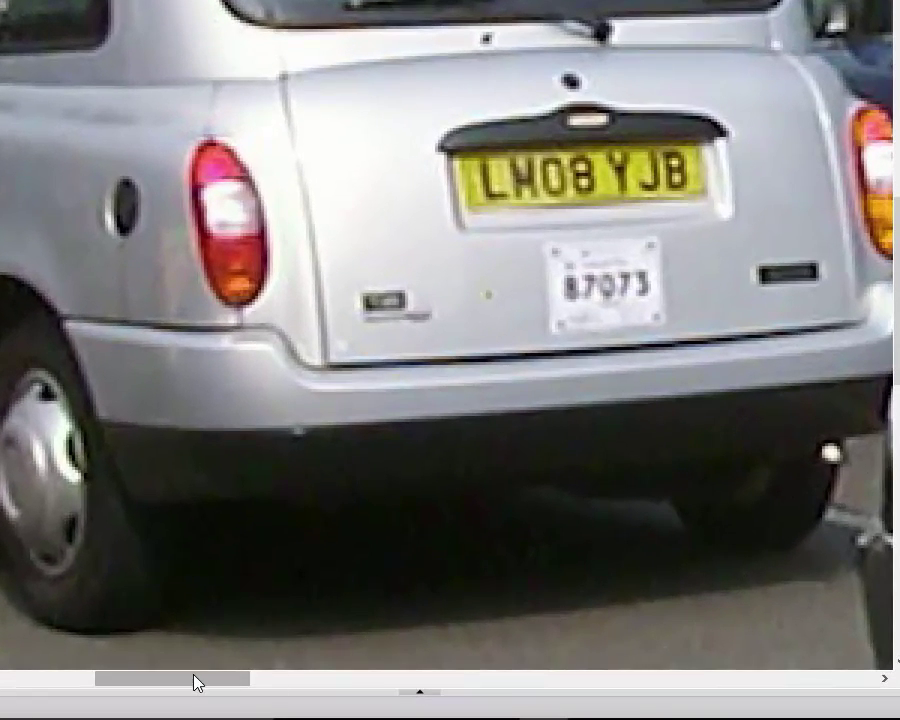
drag(194, 678, 268, 679)
drag(422, 178, 380, 170)
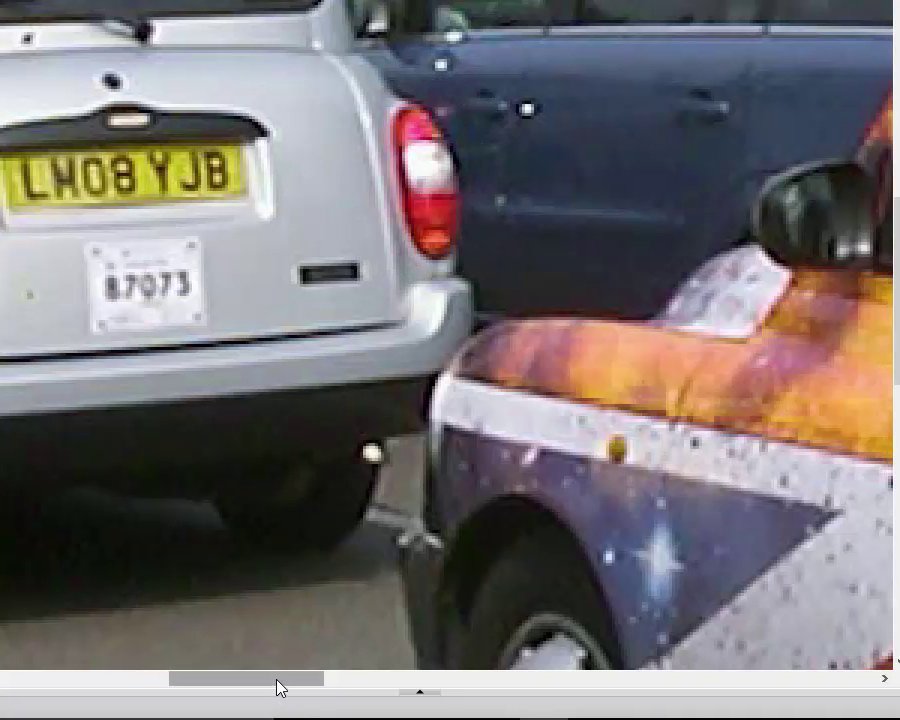
Paint black on the adjustment mask over the black taxi's rear light and the recoloured object just above its roof
drag(278, 688, 60, 684)
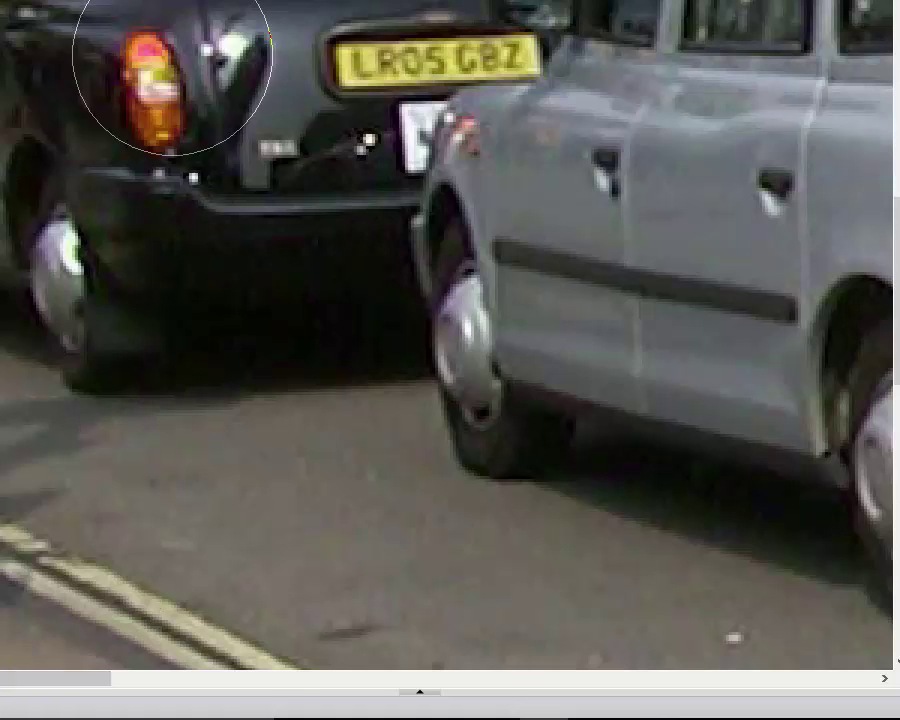
click(172, 72)
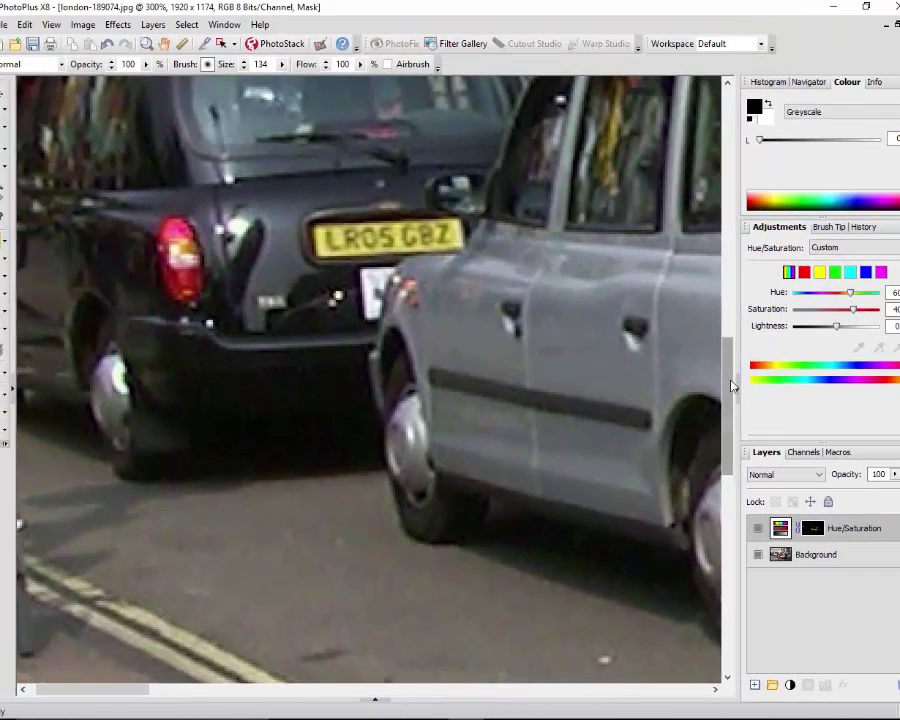
drag(733, 362, 733, 298)
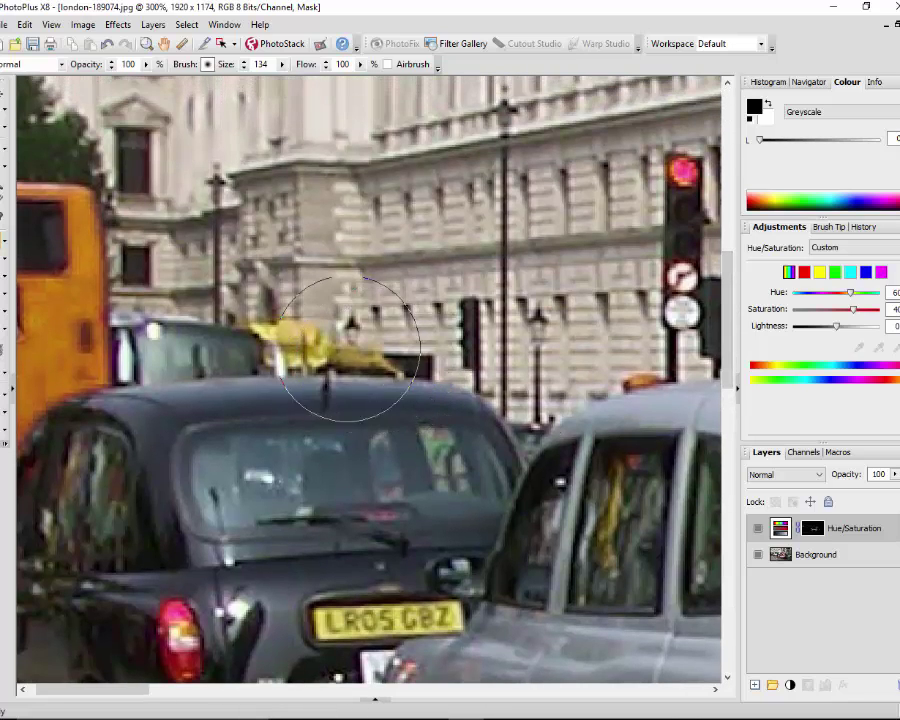
drag(290, 334, 320, 370)
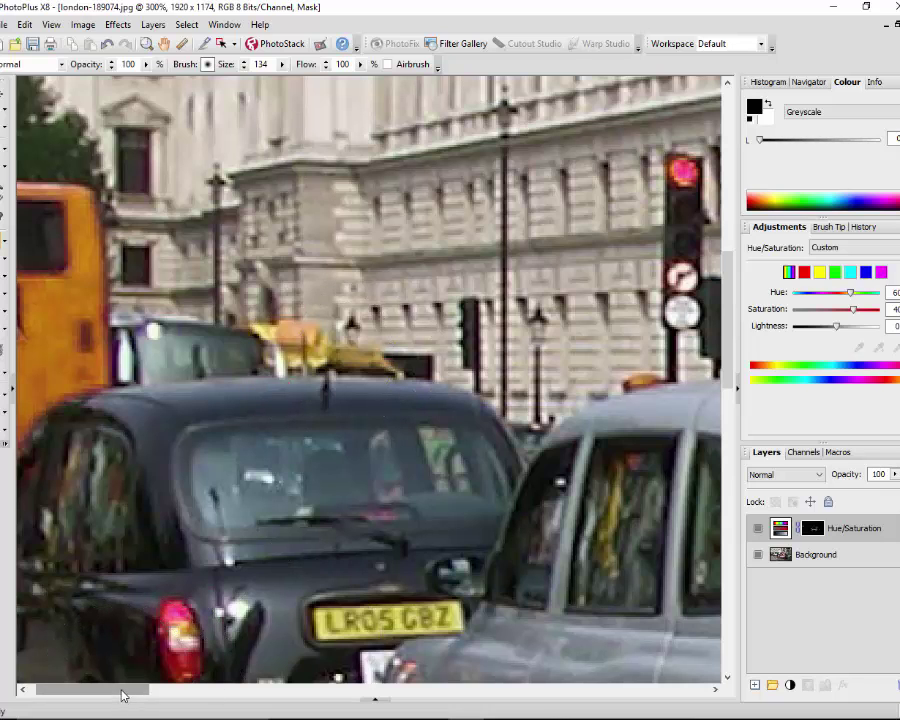
Paint black on the mask over the lit lamp of the traffic light in front of the white coach
drag(121, 690, 231, 710)
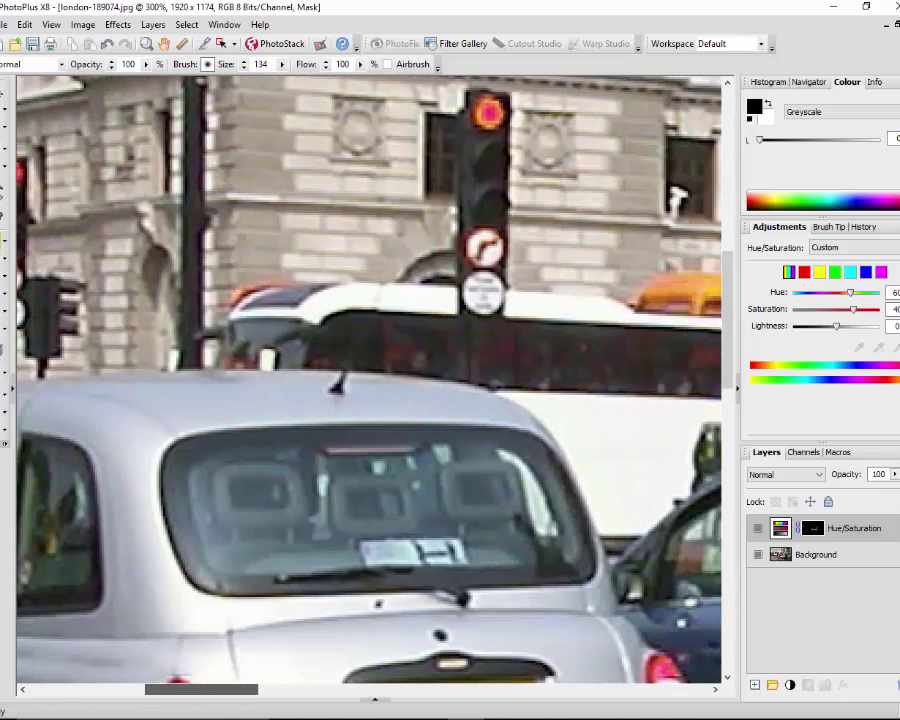
click(478, 116)
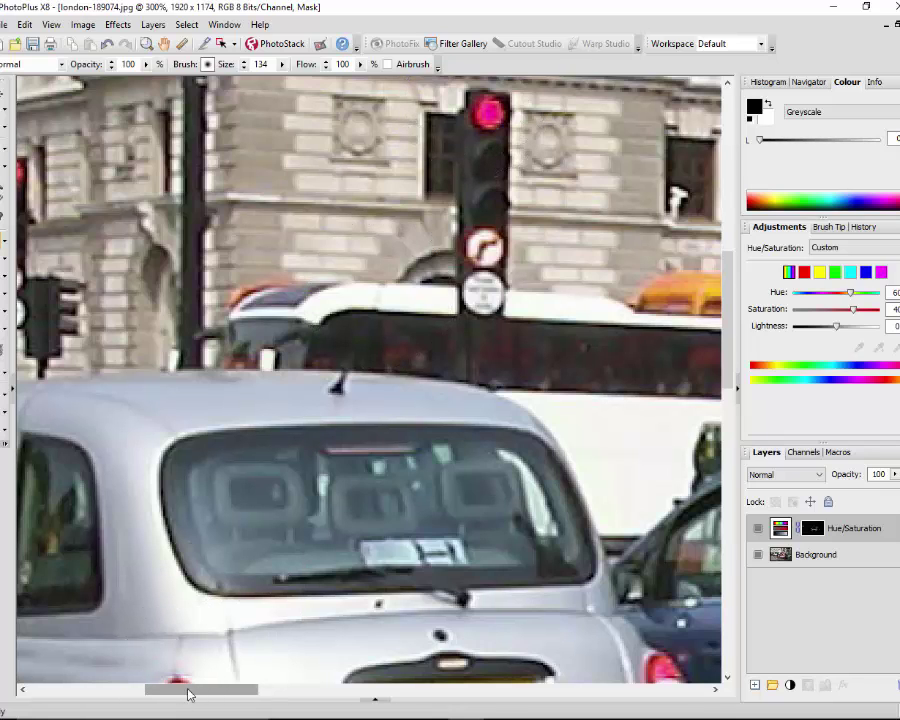
Paint black on the mask over the double-decker bus behind the white coach to restore its original red
drag(190, 694, 133, 693)
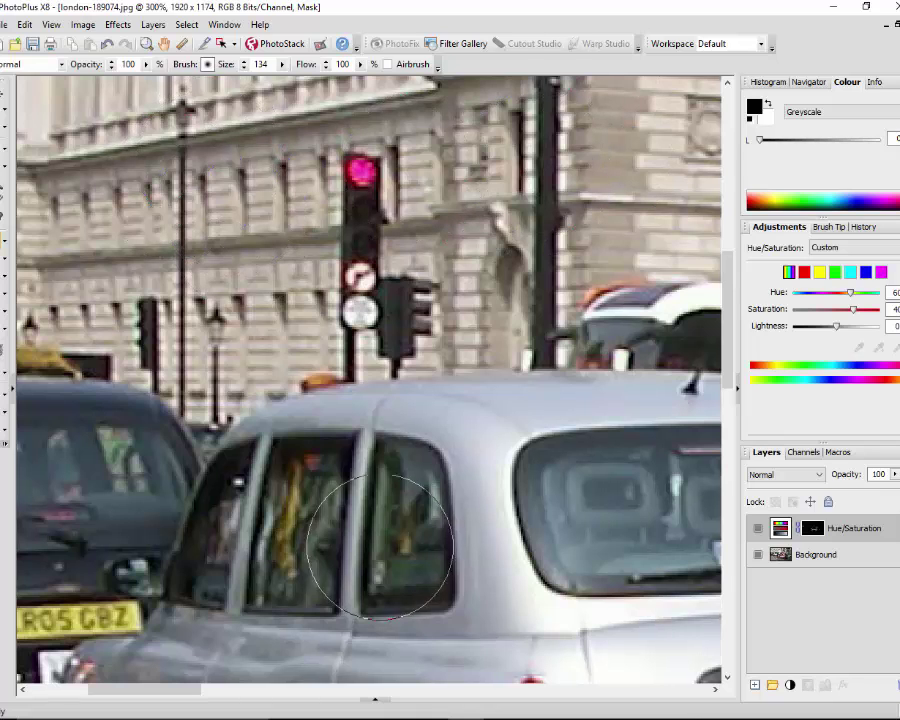
scroll(392, 482, down, 2)
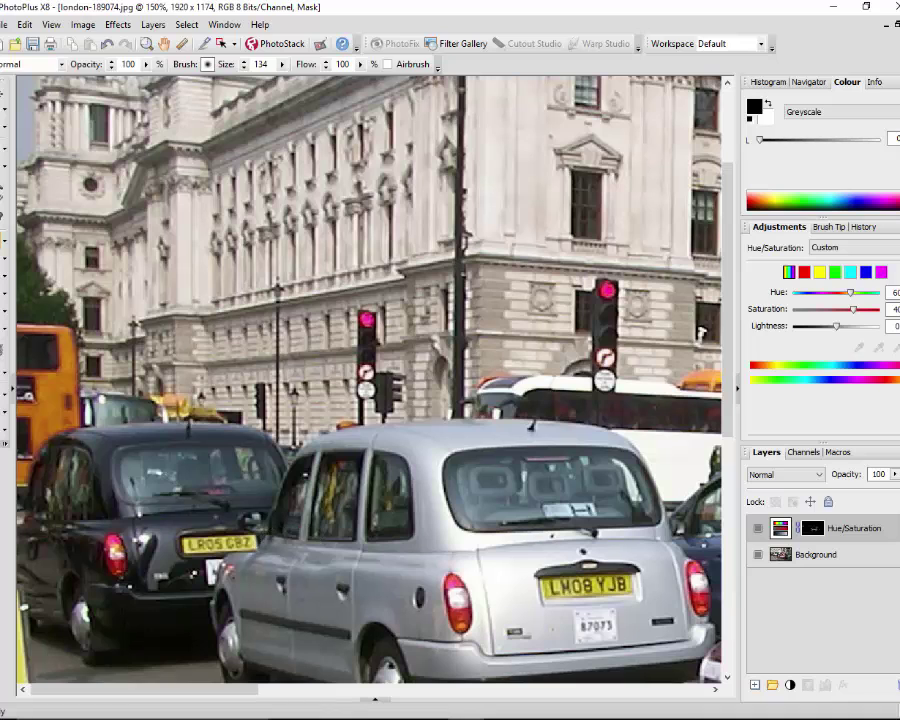
drag(207, 697, 373, 700)
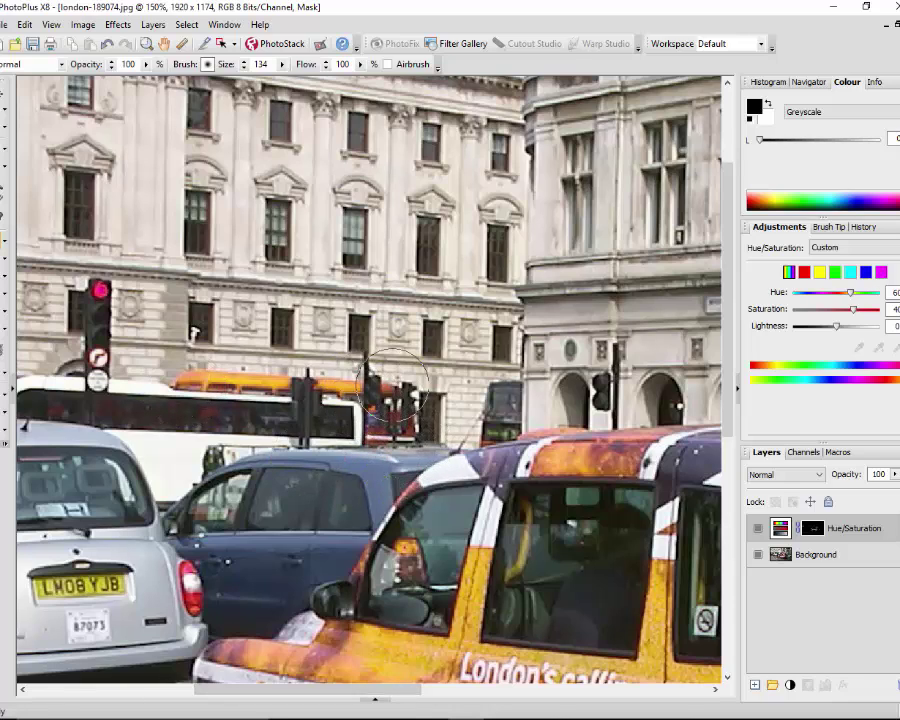
mouse_move(393, 382)
mouse_down()
mouse_move(362, 372)
mouse_move(173, 364)
mouse_move(335, 382)
mouse_up()
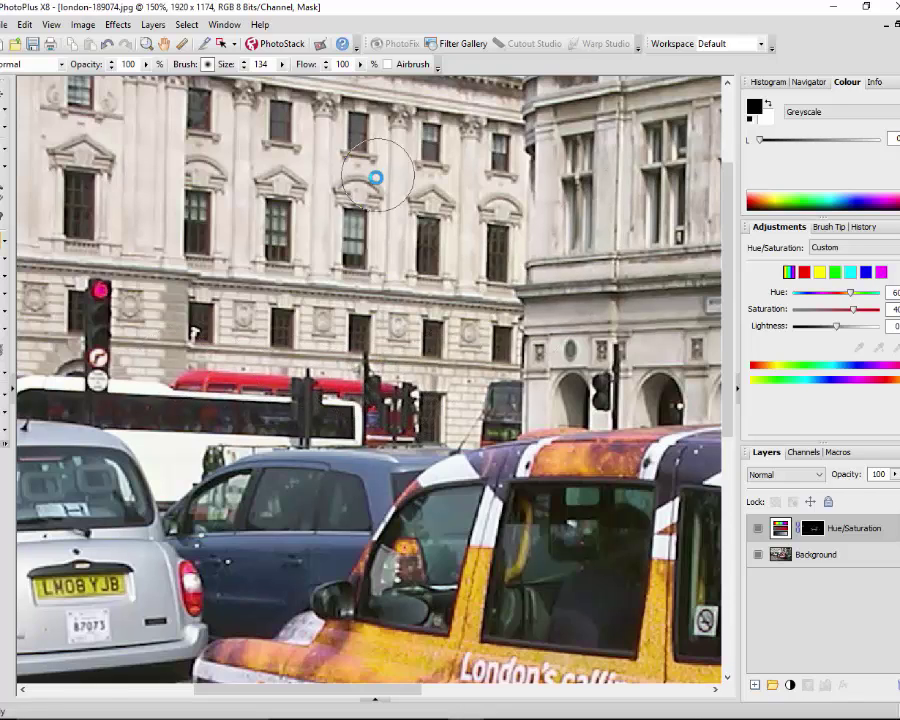
Paint black on the mask over the far-side rear light of the patterned taxi to restore its red
drag(328, 690, 461, 690)
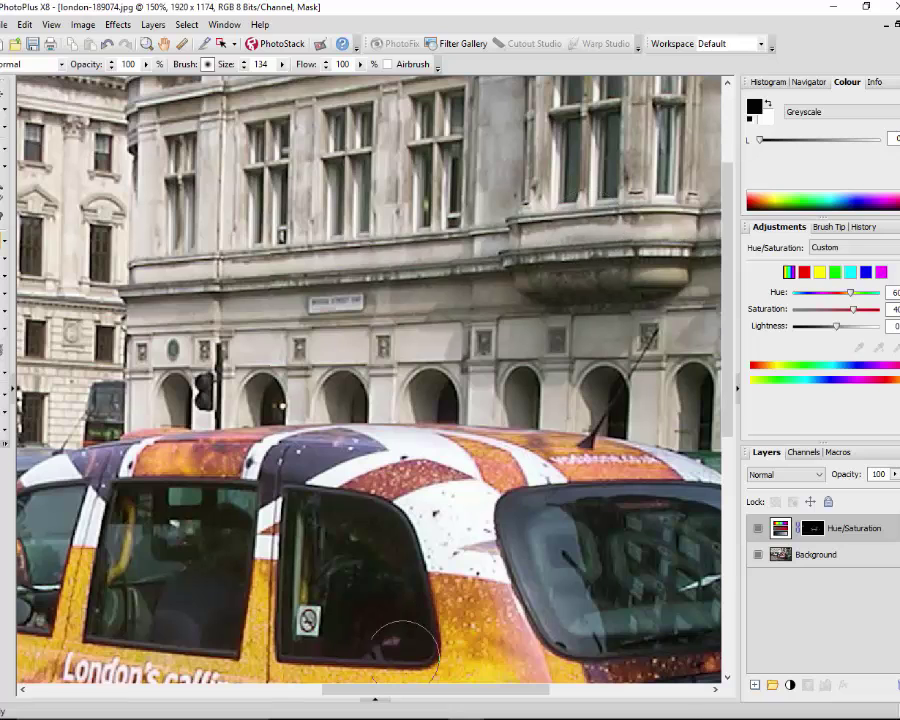
drag(422, 697, 512, 697)
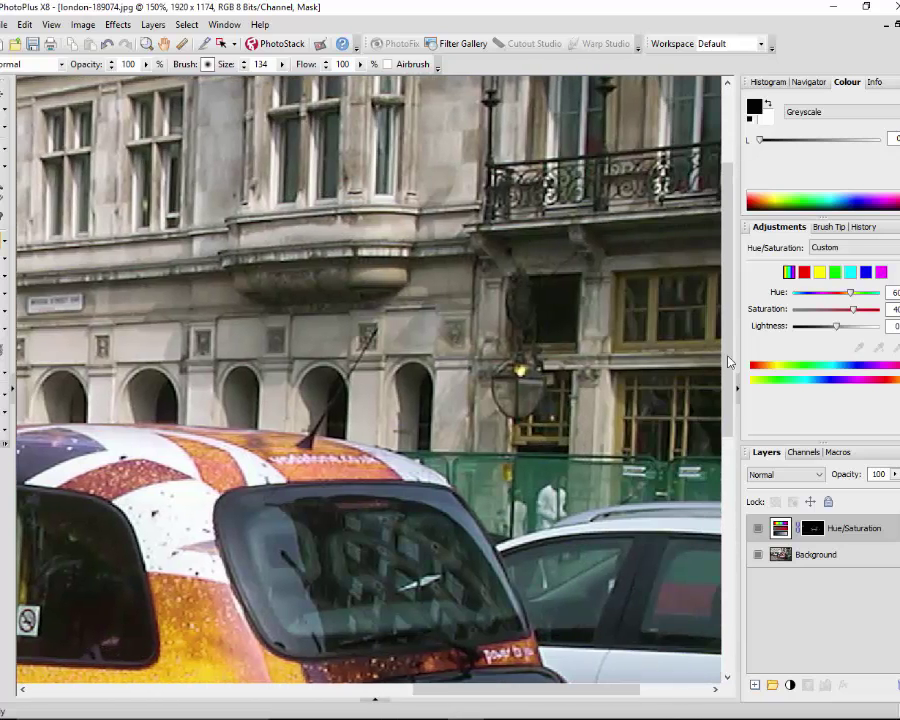
drag(728, 228, 749, 392)
mouse_move(620, 378)
mouse_down()
mouse_move(610, 354)
mouse_move(628, 405)
mouse_up()
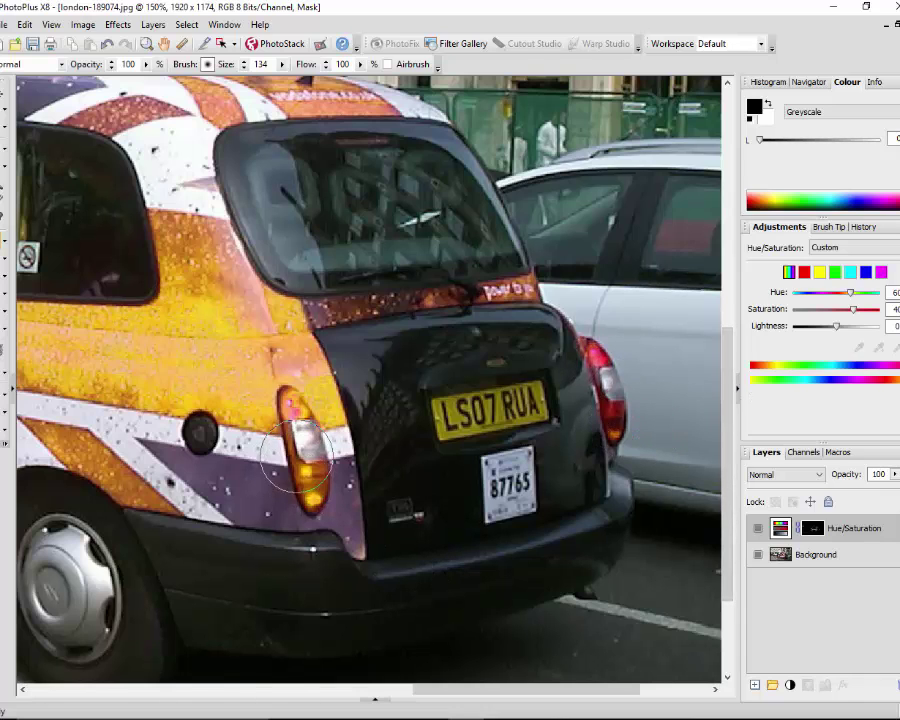
Reduce the brush size to 35 and paint black on the mask over the patterned taxi's near-side rear light, covering its lower, edge and upper parts
scroll(297, 457, up, 2)
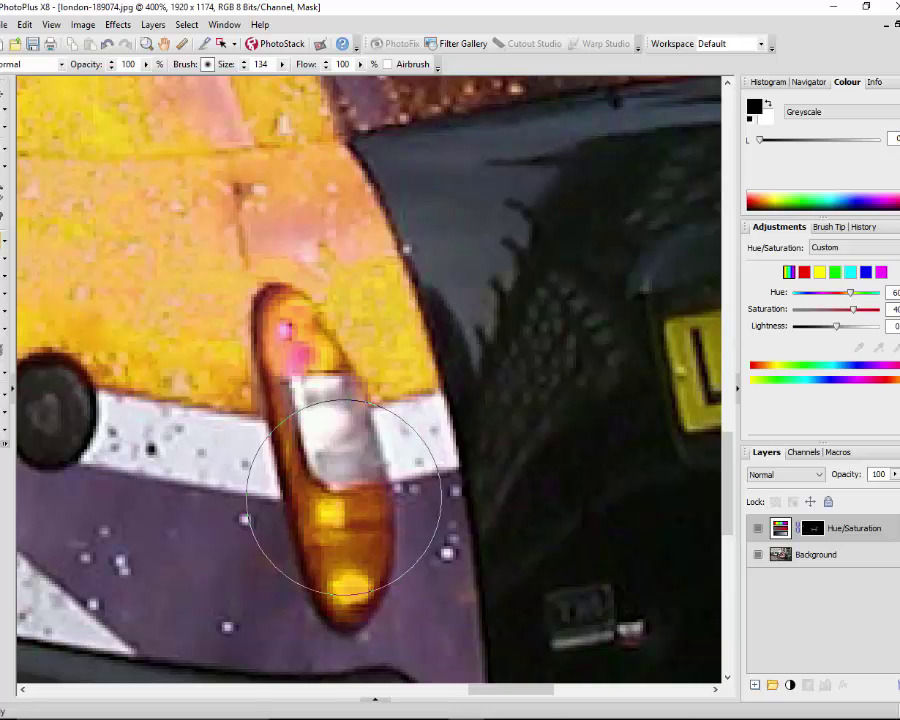
key(bracketleft)
key(bracketleft)
key(bracketleft)
key(bracketleft)
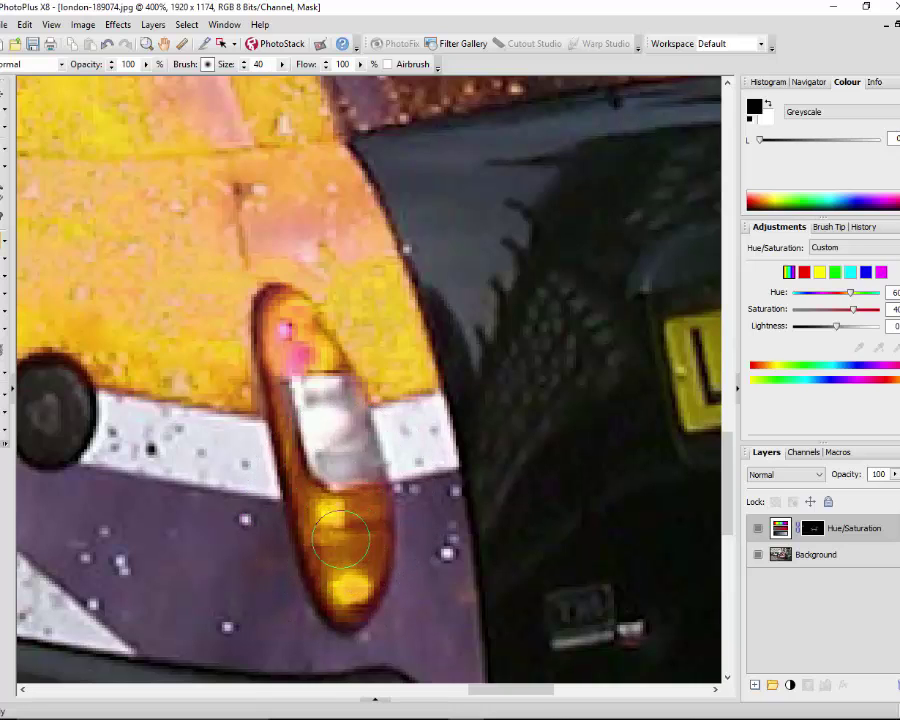
mouse_move(340, 538)
mouse_down()
mouse_move(321, 518)
mouse_move(360, 583)
mouse_up()
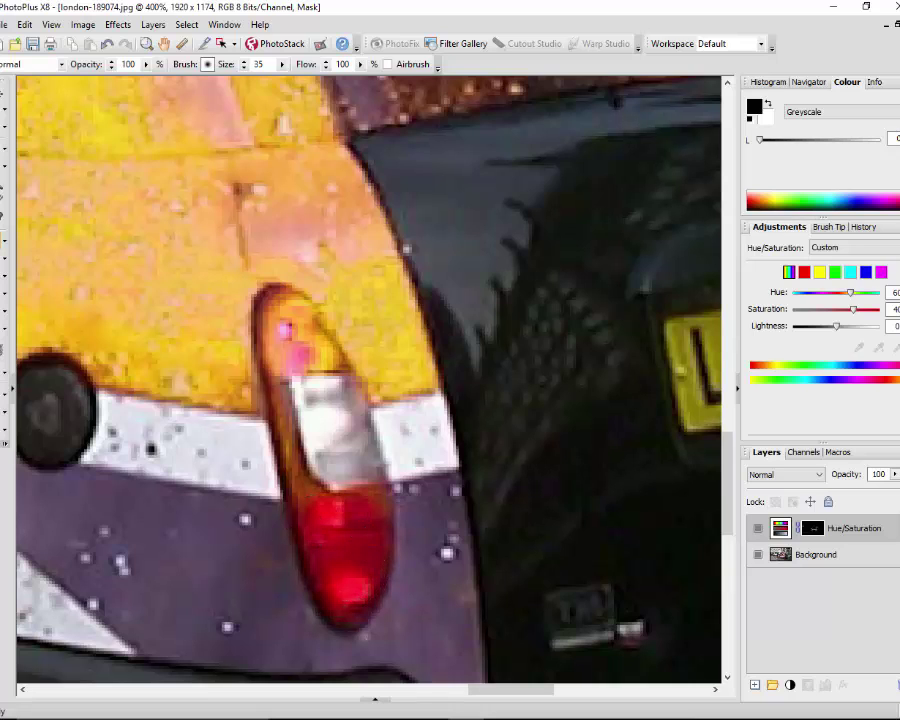
mouse_move(305, 453)
mouse_down()
mouse_move(291, 352)
mouse_move(289, 369)
mouse_up()
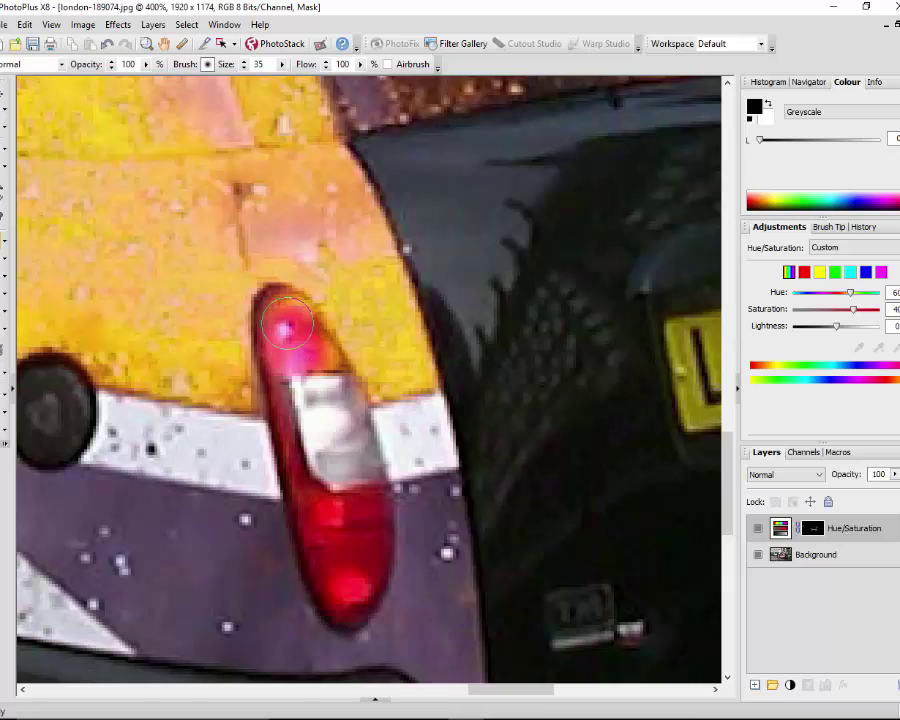
drag(286, 320, 330, 388)
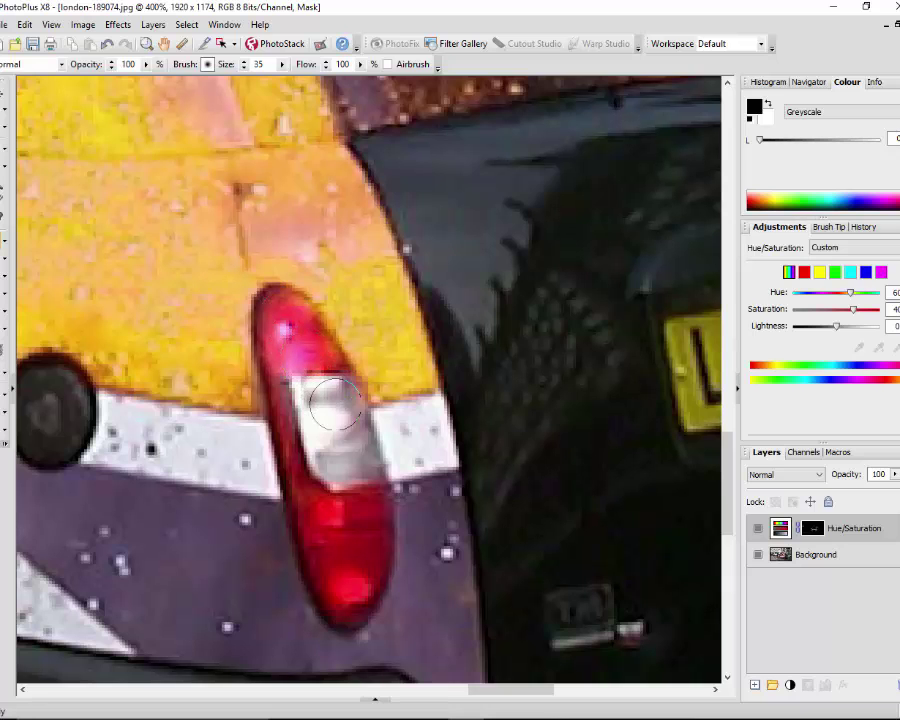
scroll(447, 546, down, 5)
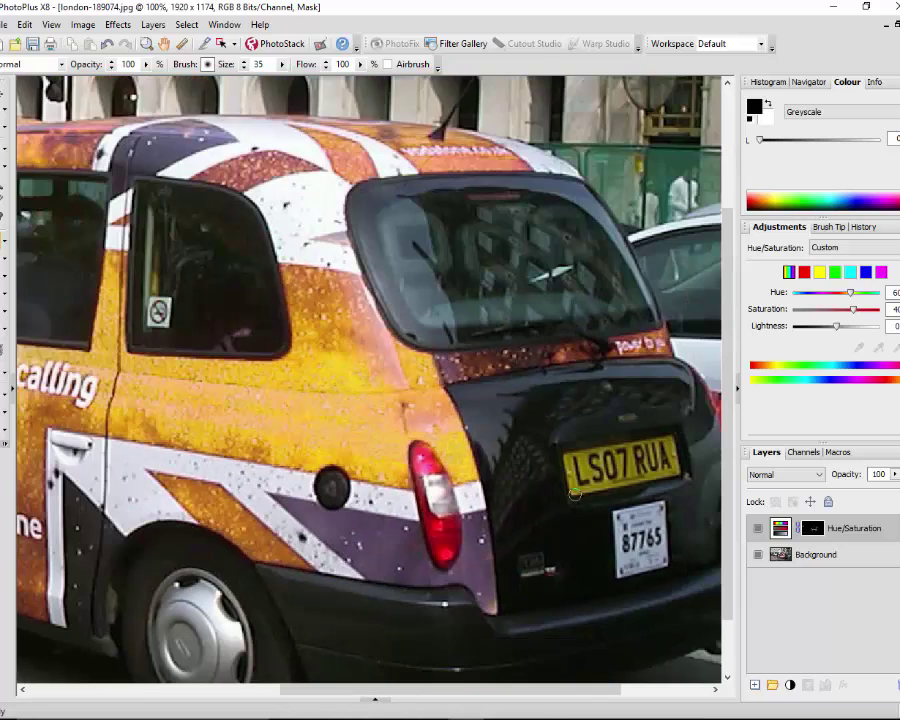